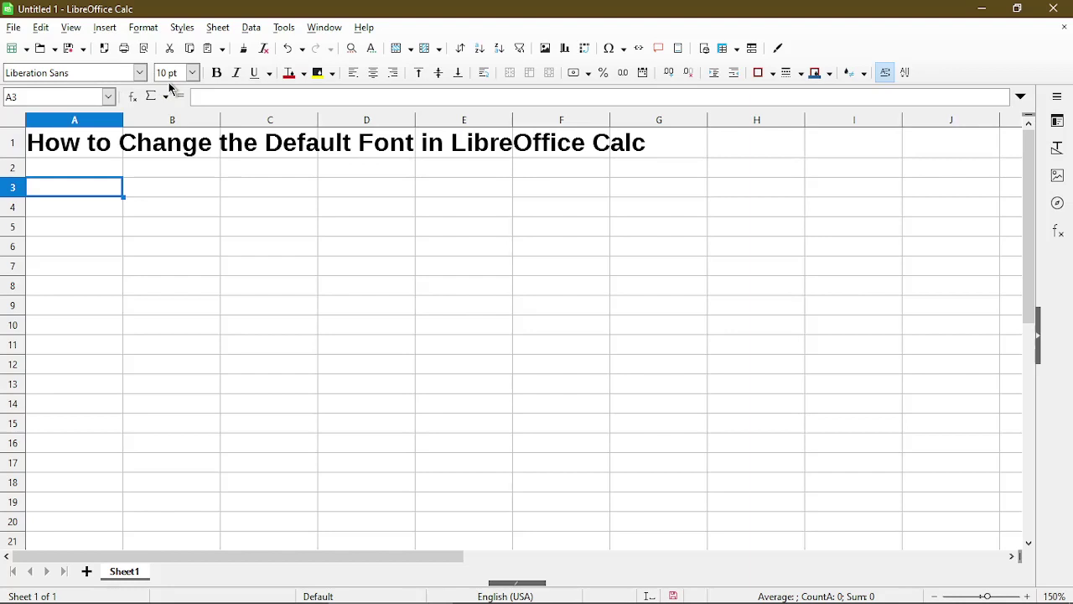
- Select cell B4 and display the list of cell styles for management
click(203, 215)
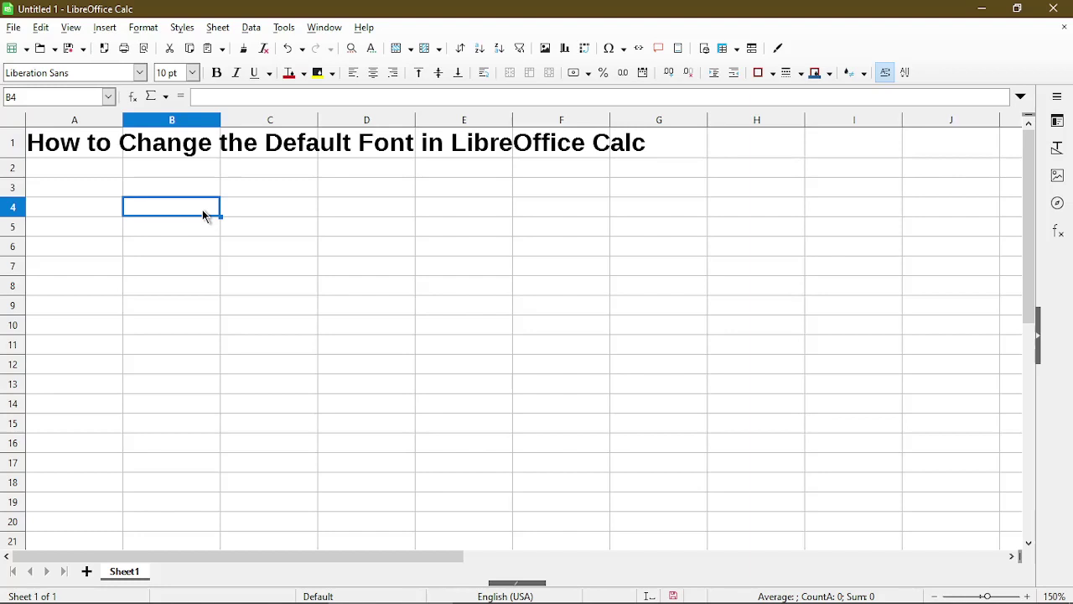
click(181, 27)
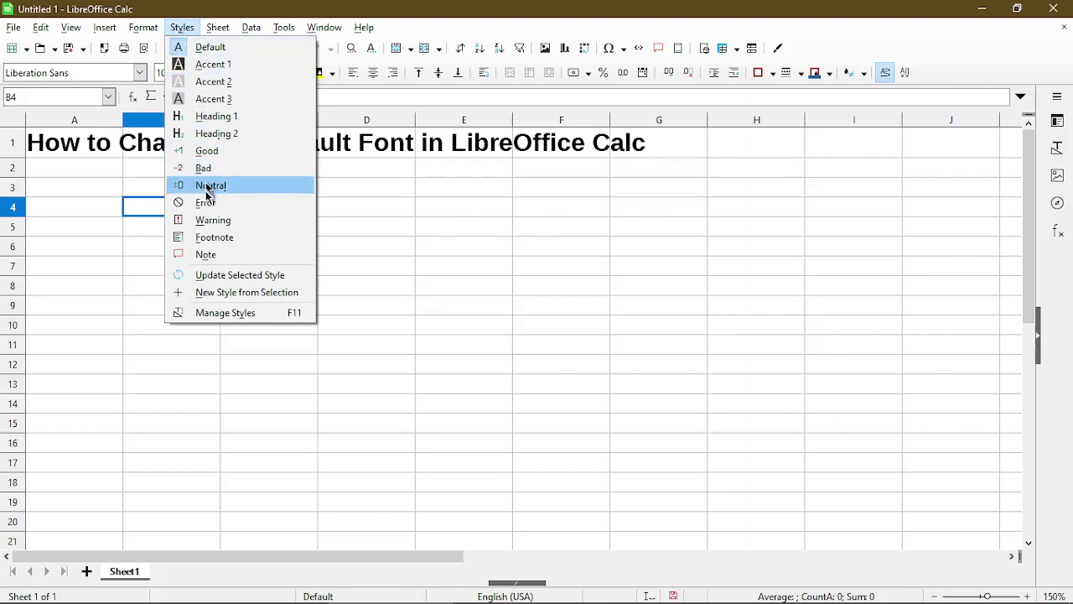
click(251, 312)
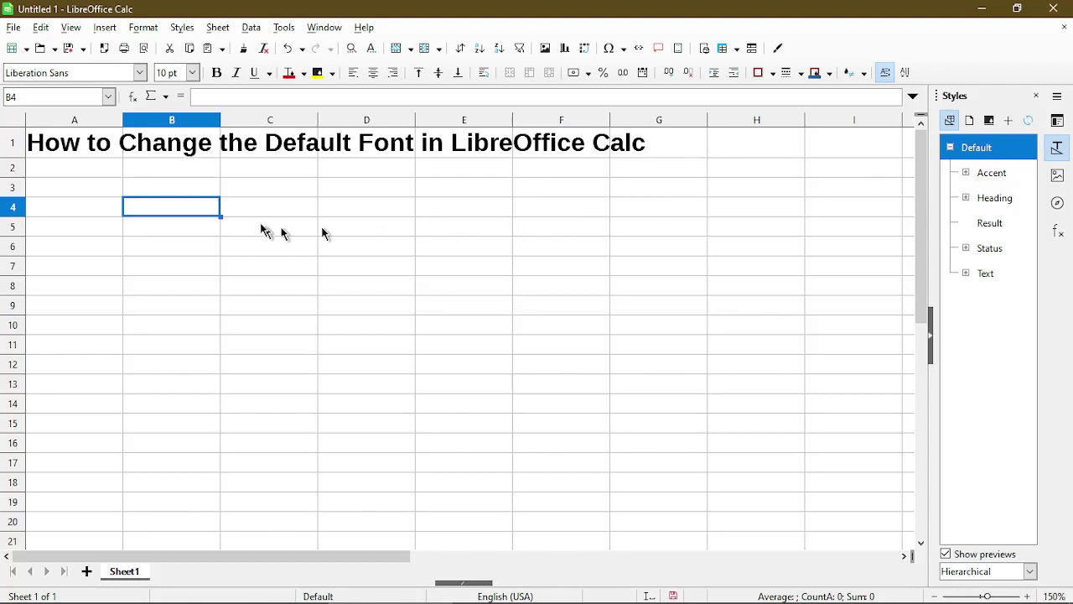
- Enter "My Sample Text" in cell B4 and keep that cell selected
click(201, 209)
text(My Sample Text)
key(Return)
key(Up)
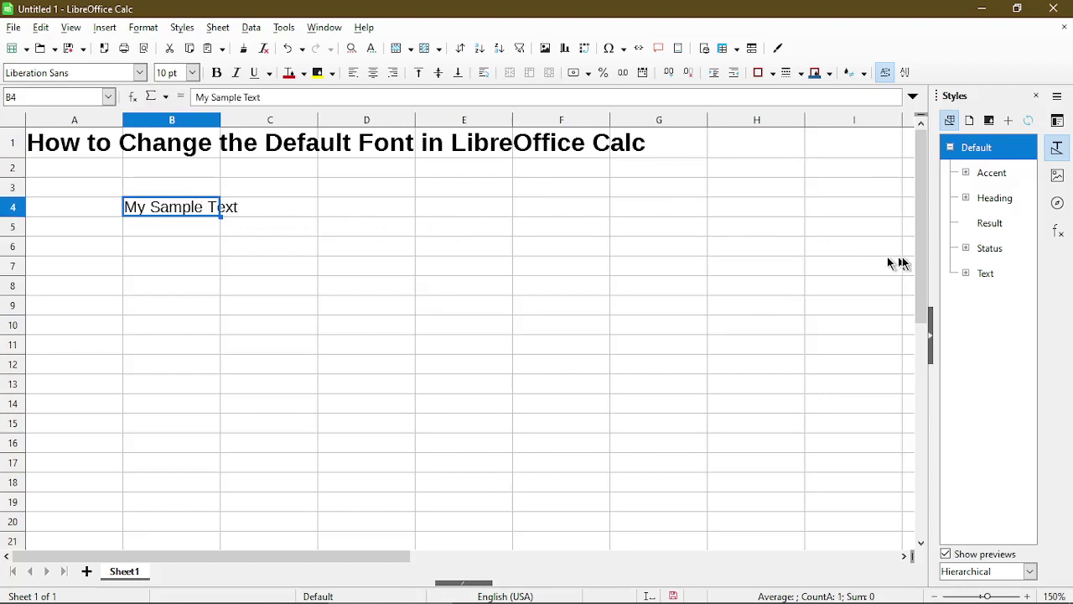
- Apply the Good status style to cell B4 and fit column B's width to its text
click(965, 248)
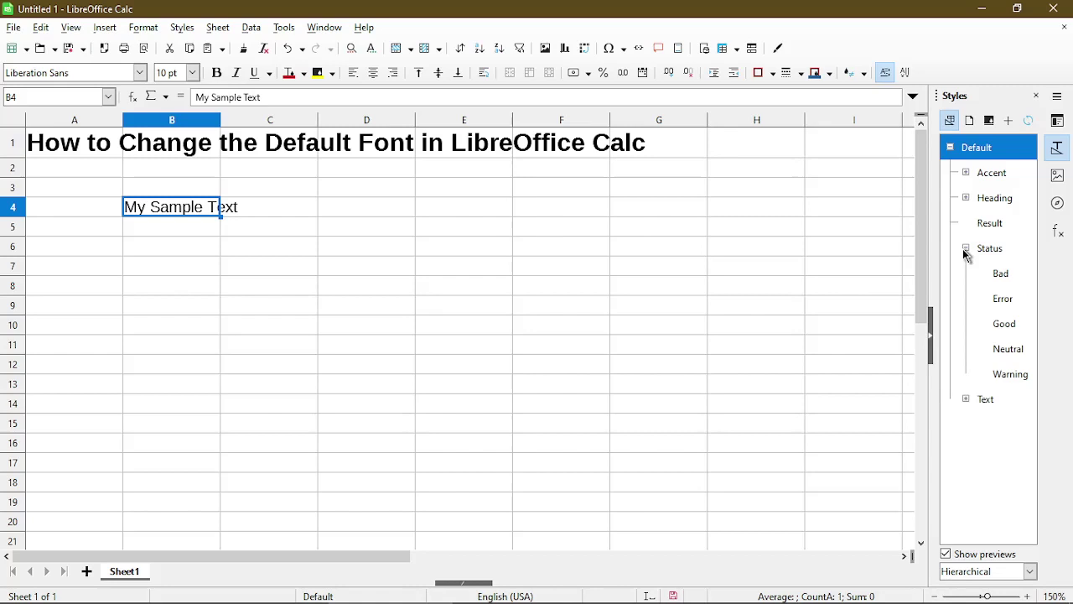
double_click(1005, 324)
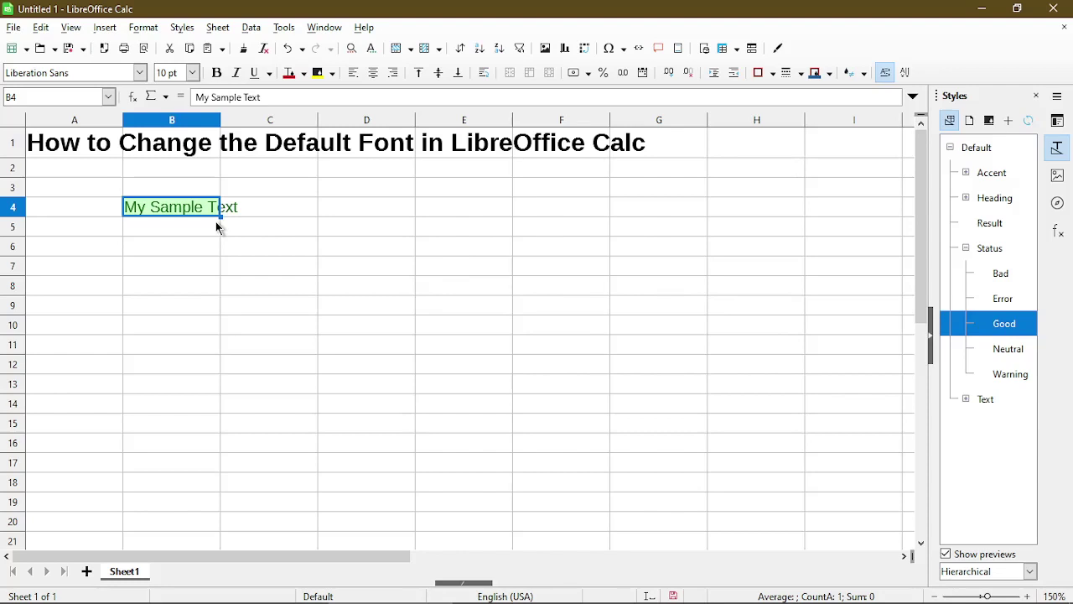
double_click(221, 124)
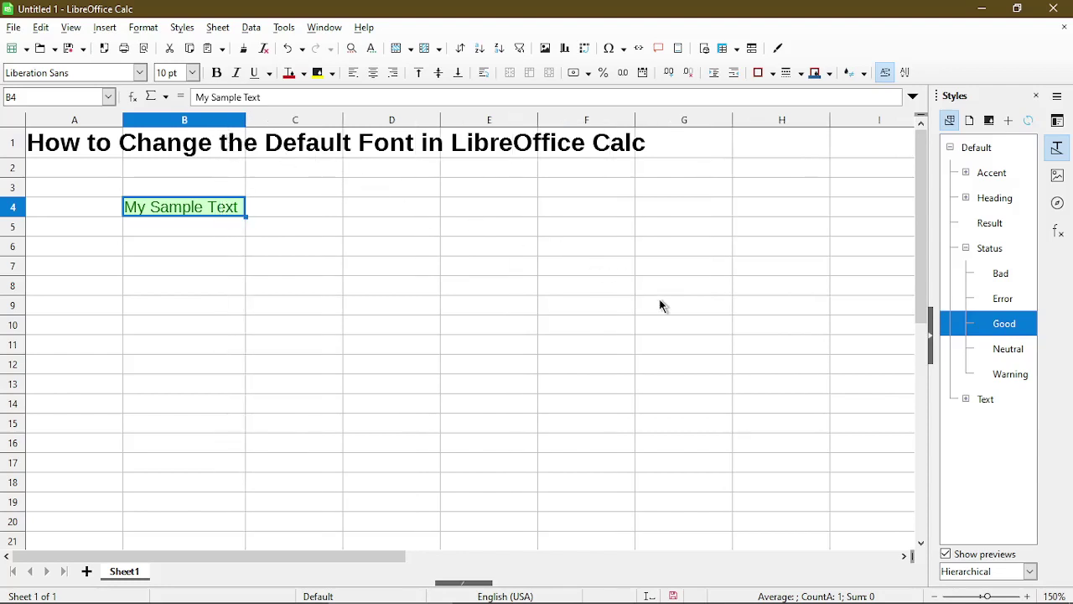
- Try the Bad and Heading 1 styles on cell B4, ending with the Default style
double_click(1003, 275)
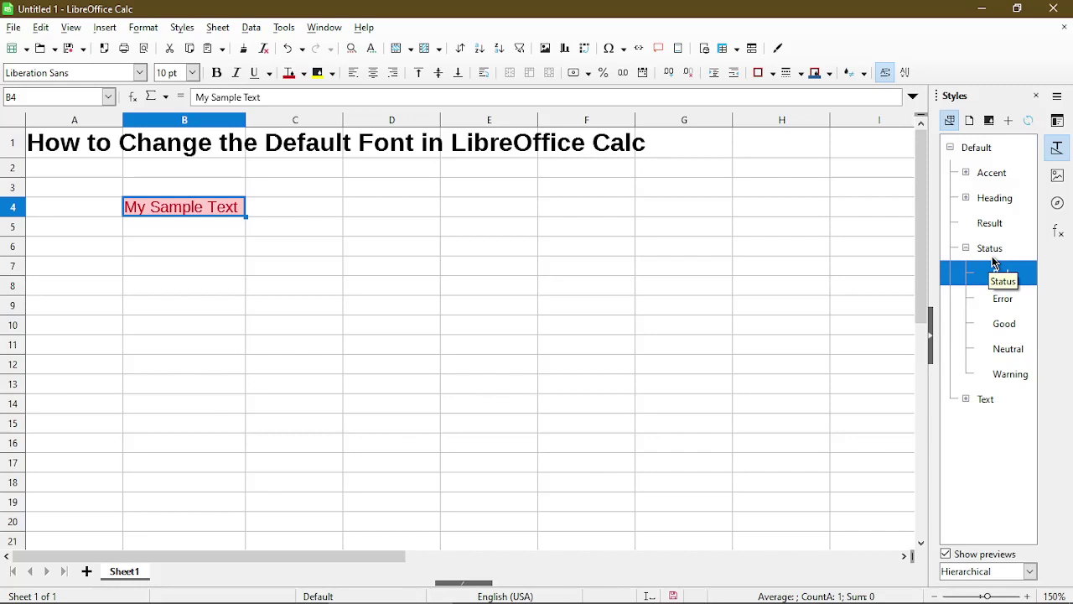
click(966, 198)
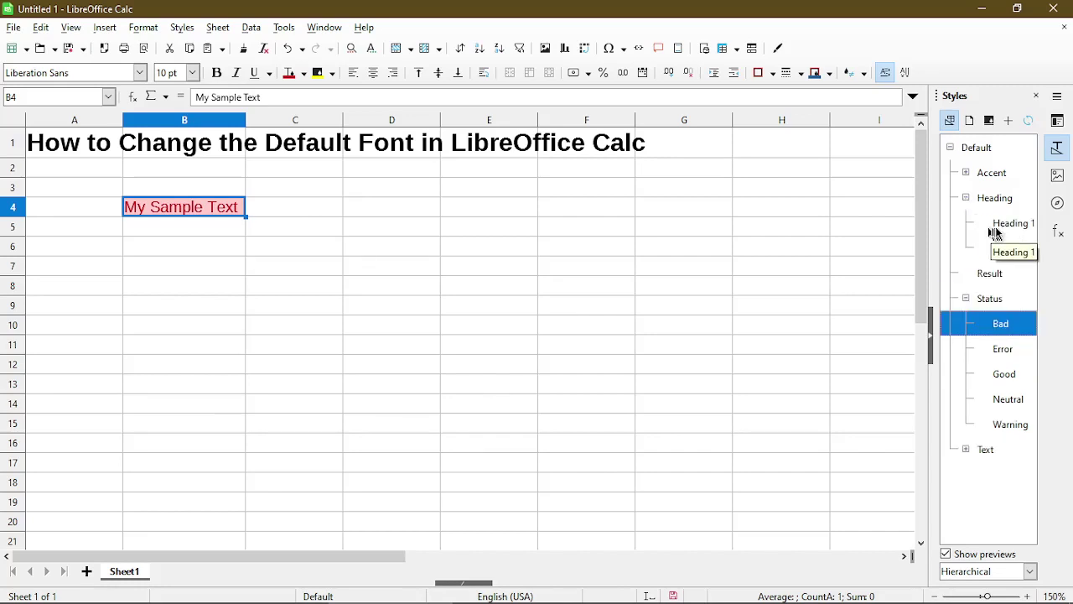
double_click(999, 224)
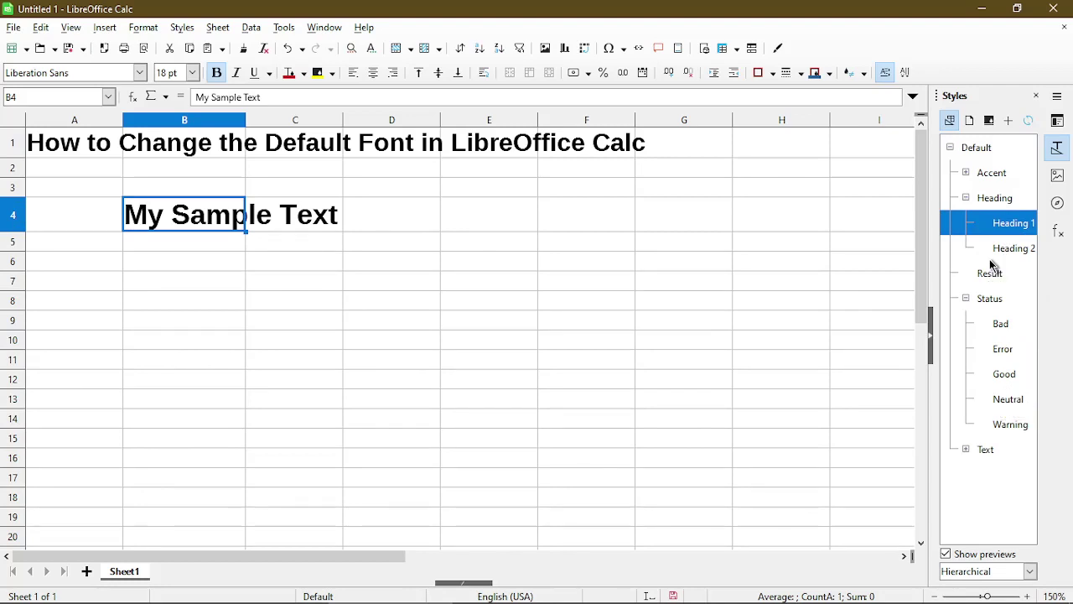
double_click(966, 149)
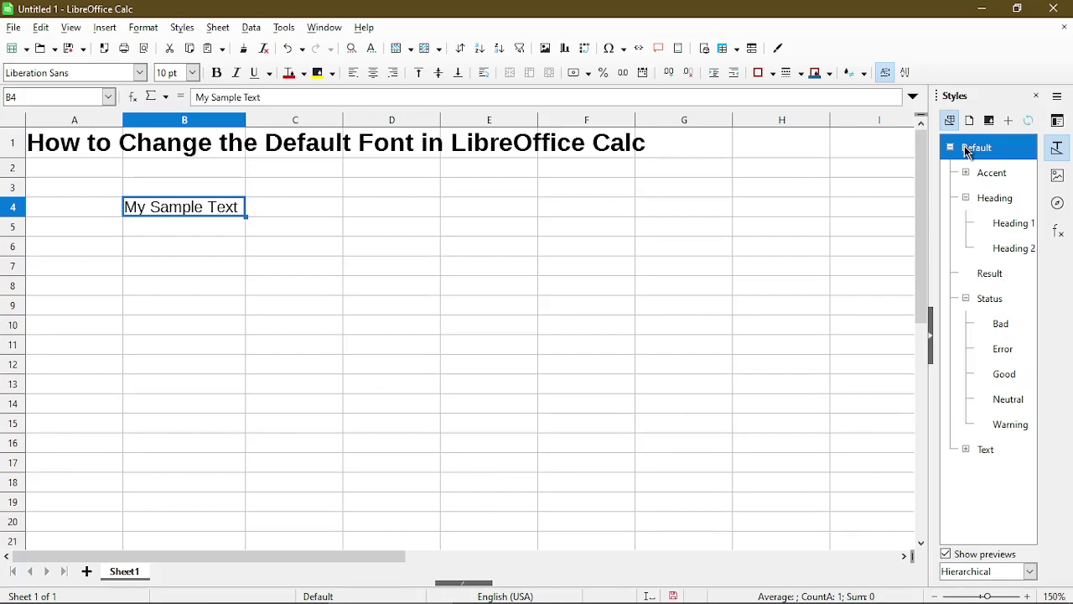
- Modify the Default cell style to use the Western font Segoe UI at 11 pt
right_click(966, 149)
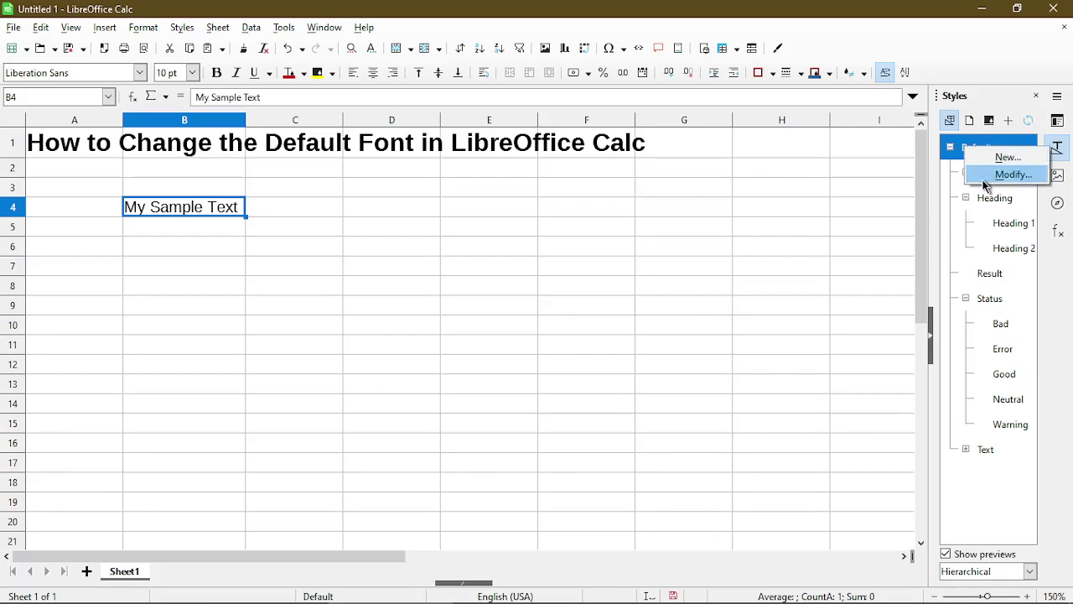
click(1012, 174)
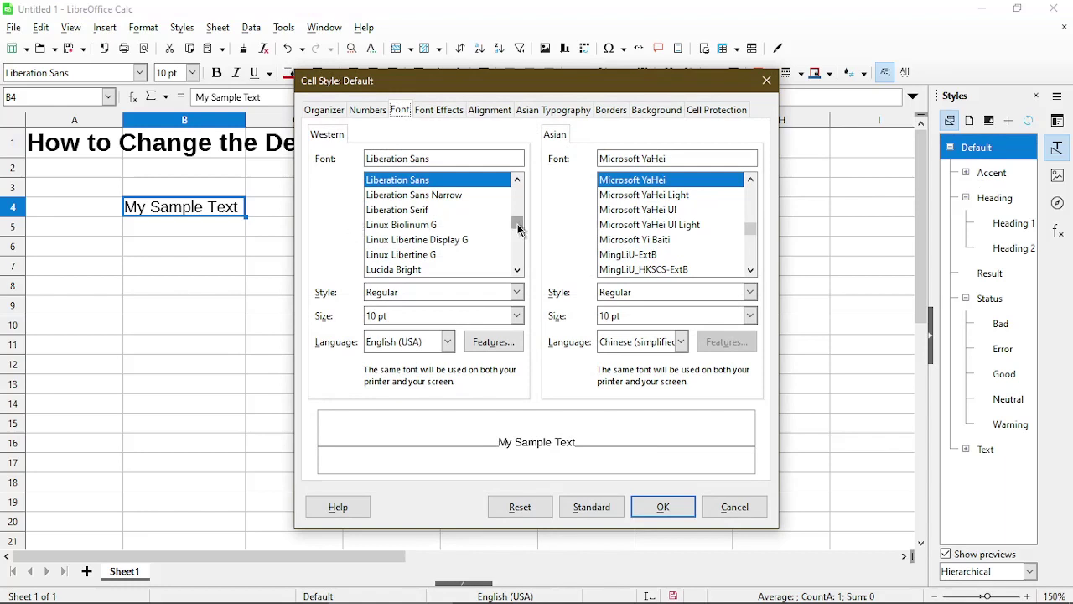
drag(517, 226, 492, 246)
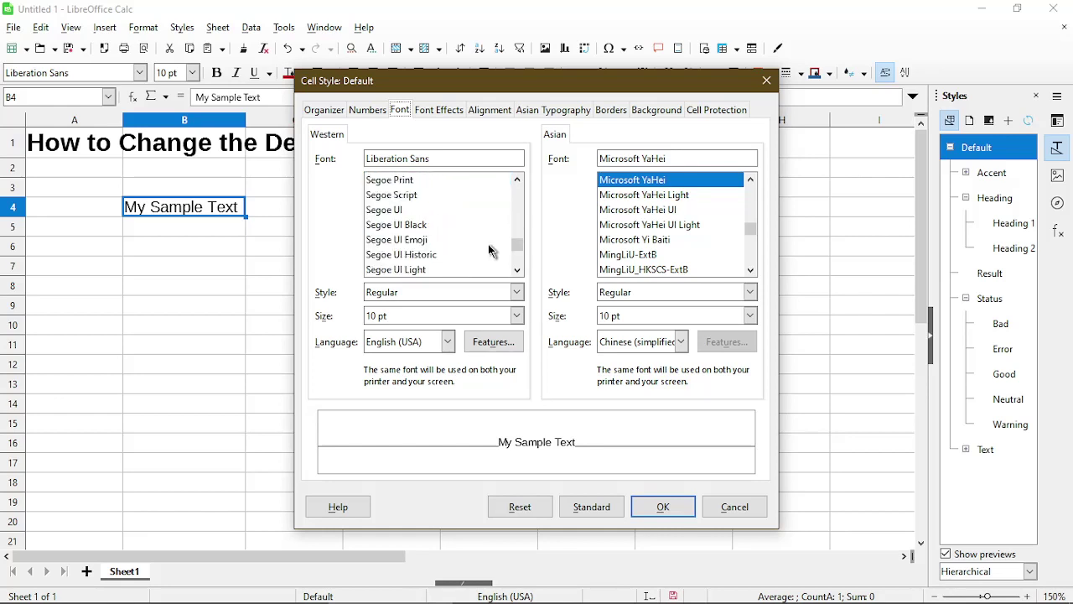
click(429, 211)
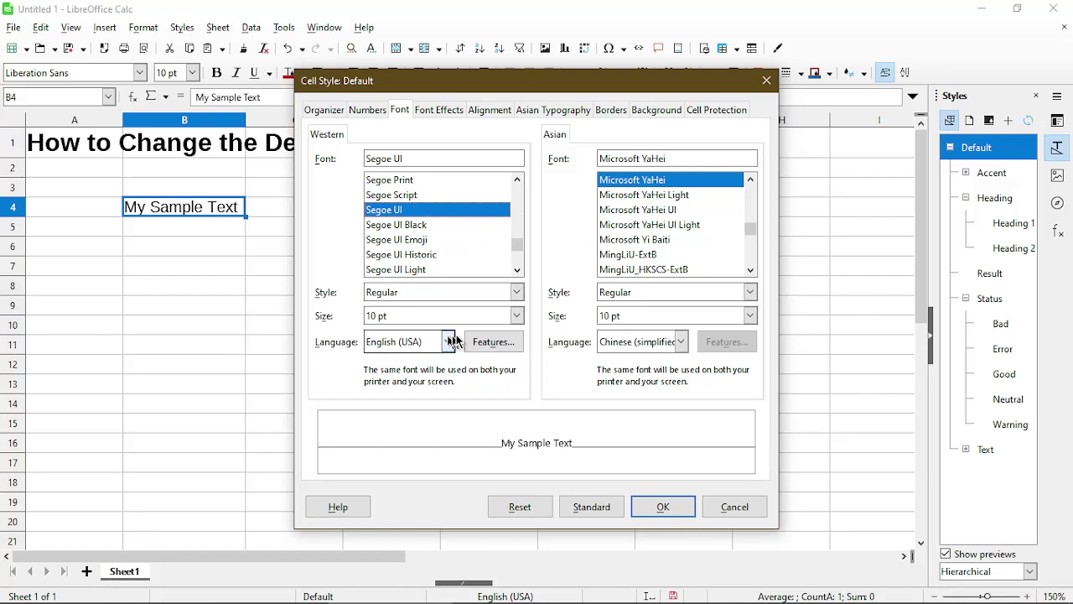
click(517, 316)
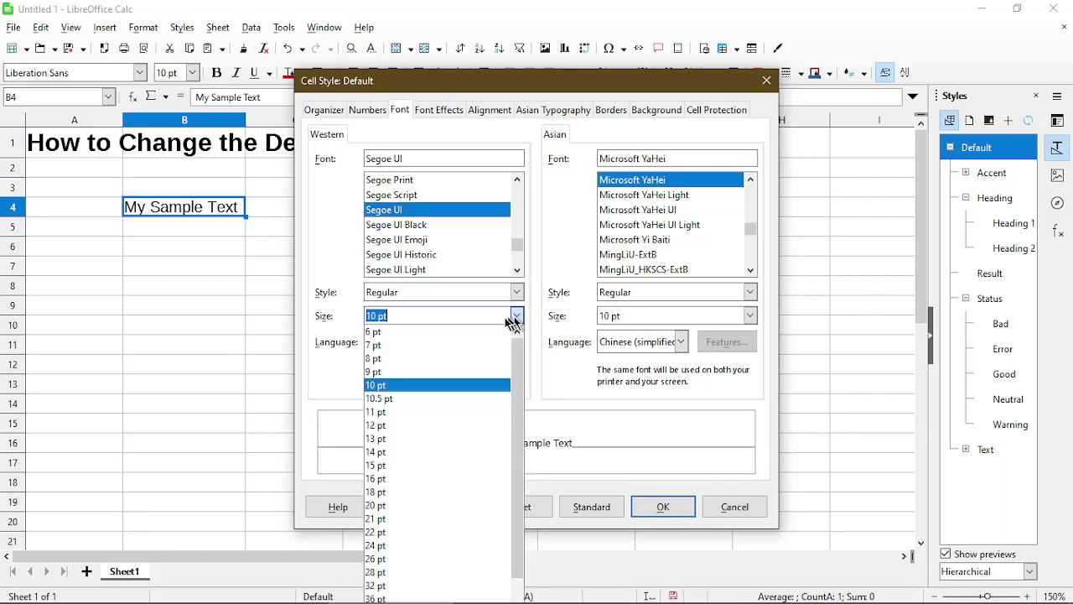
click(474, 368)
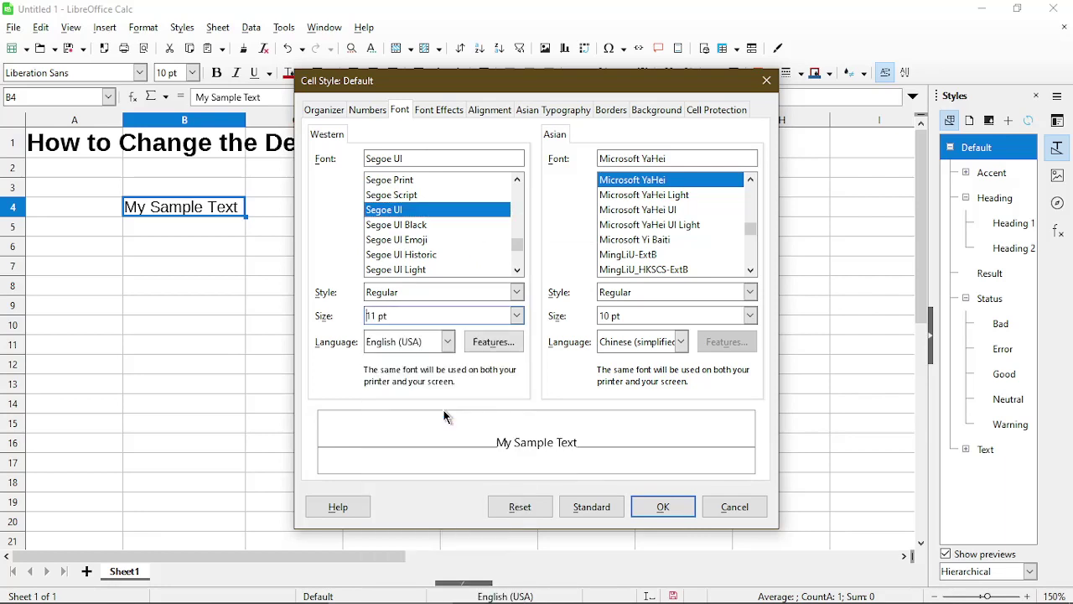
click(647, 508)
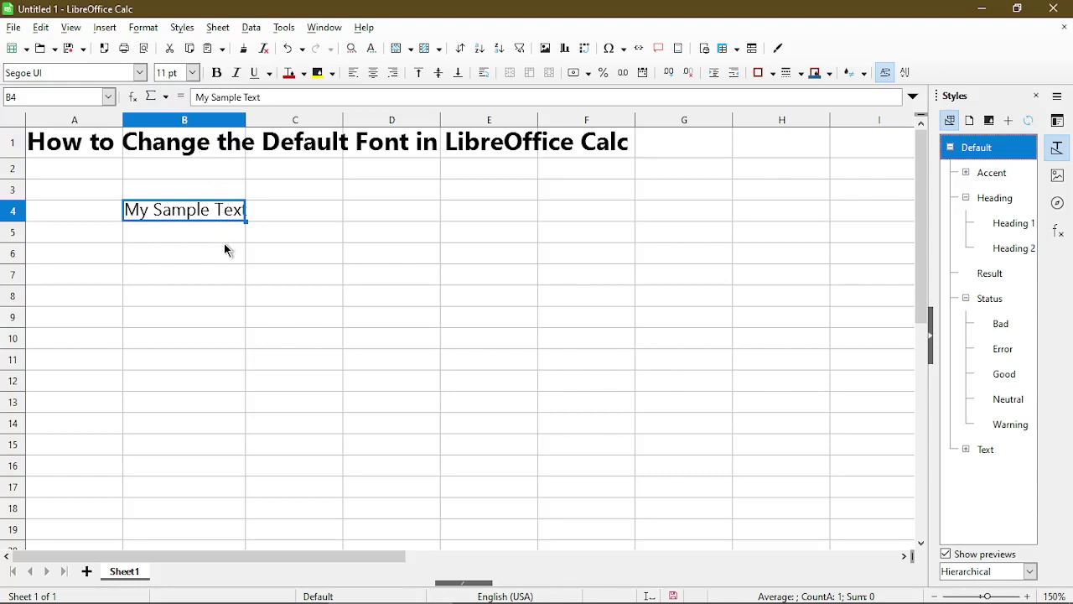
- Enter "More Text Here" in cell B7 and try the Error style on it, ending with the Neutral style
click(187, 272)
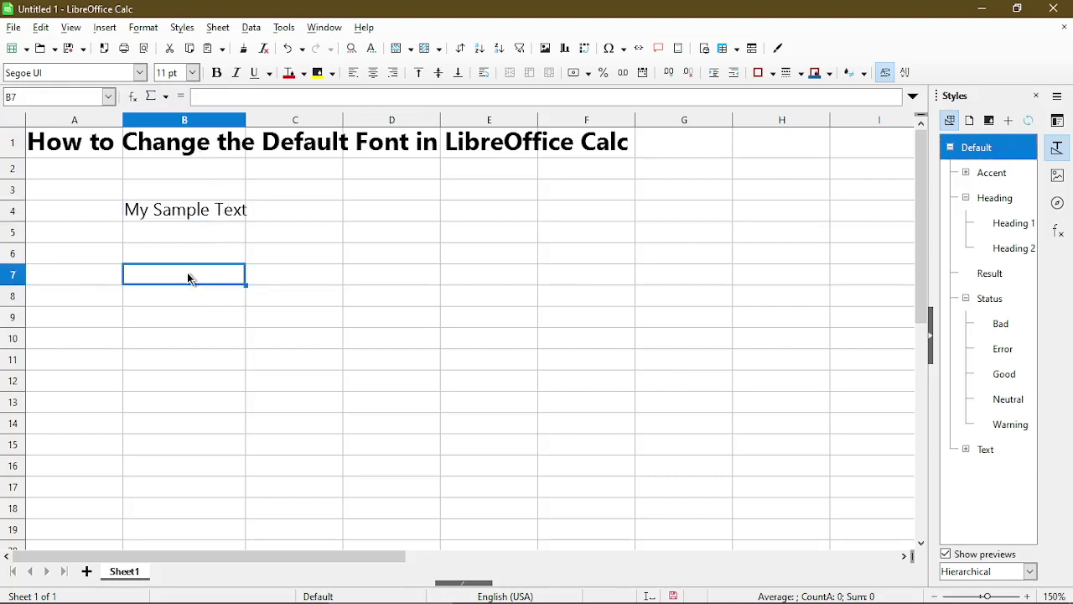
double_click(187, 272)
text(More Text Here)
key(Return)
key(Up)
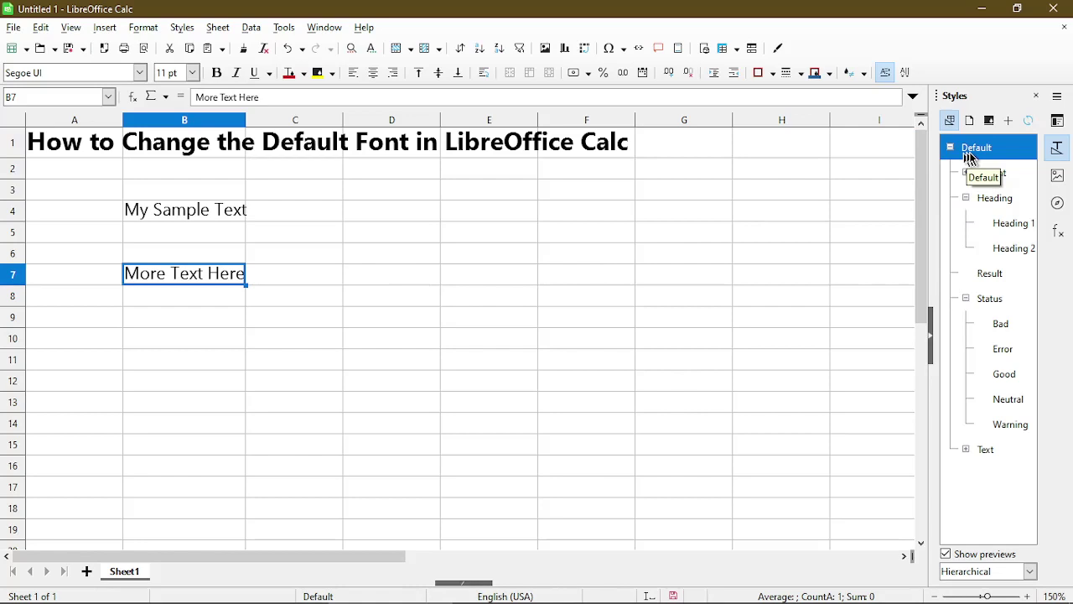
double_click(1002, 351)
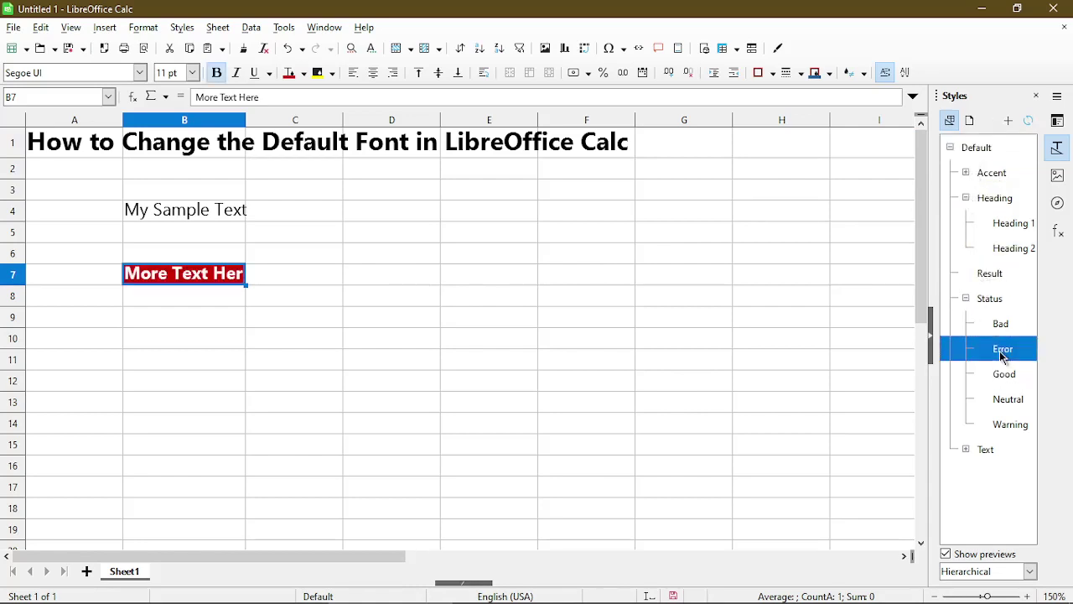
double_click(1006, 403)
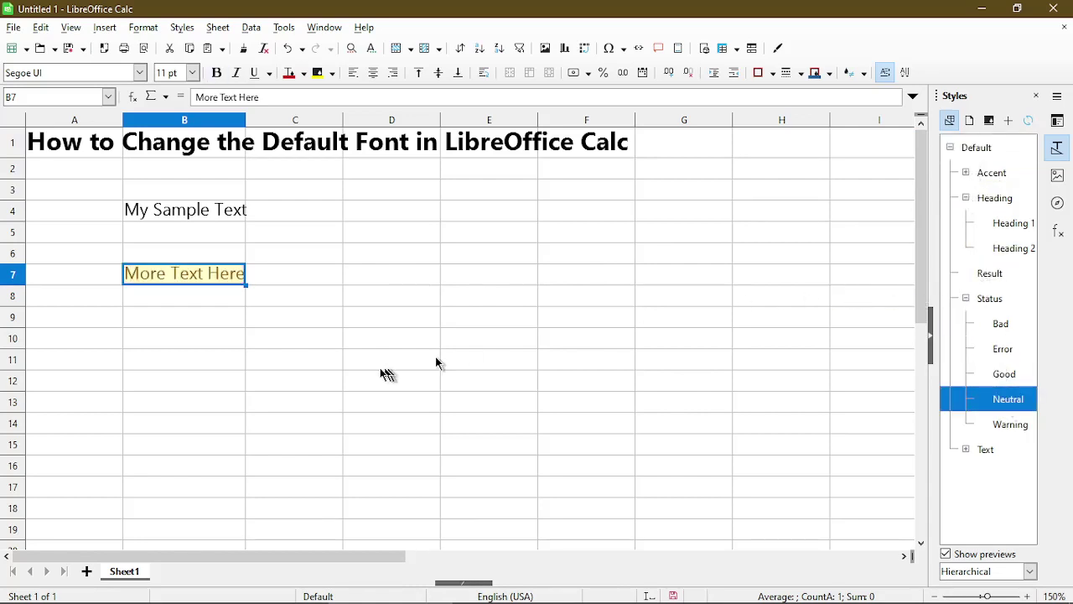
- Enter "New Text" in cell C9 in the Default style
click(273, 326)
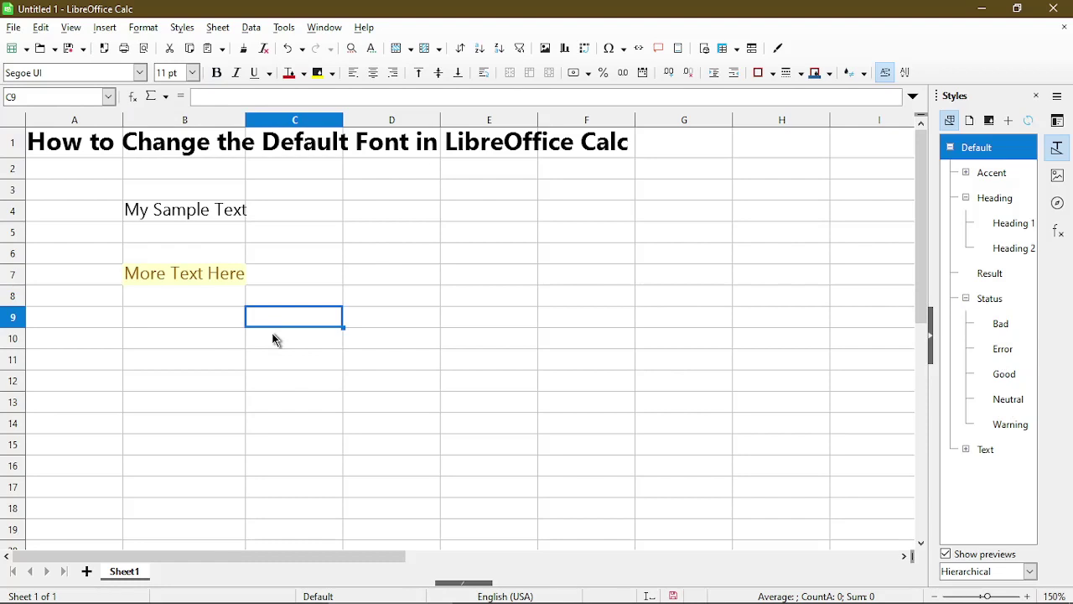
text(New Text)
key(Return)
key(Up)
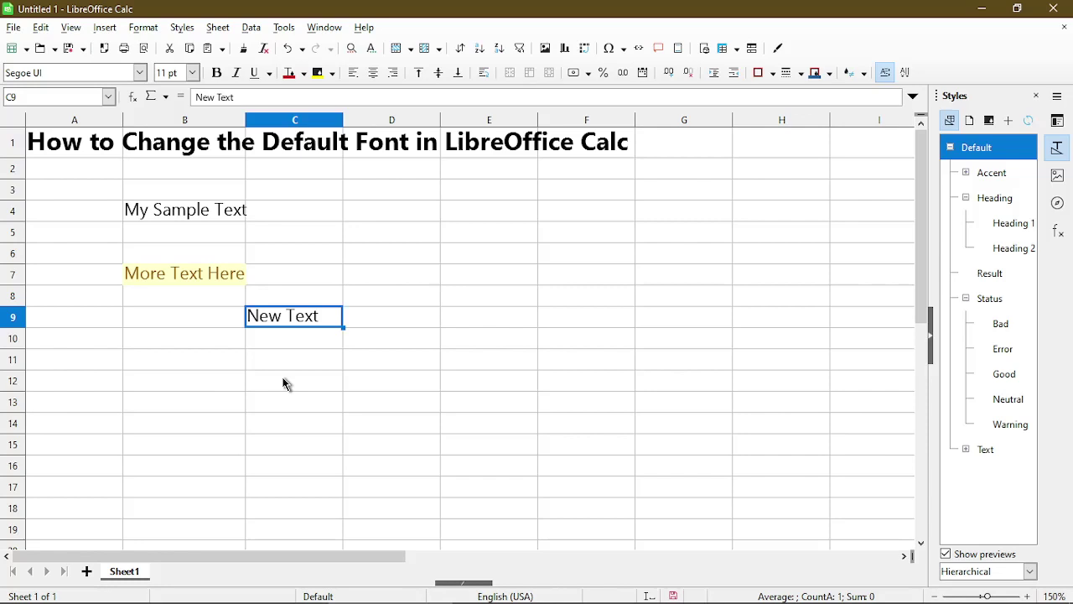
click(199, 368)
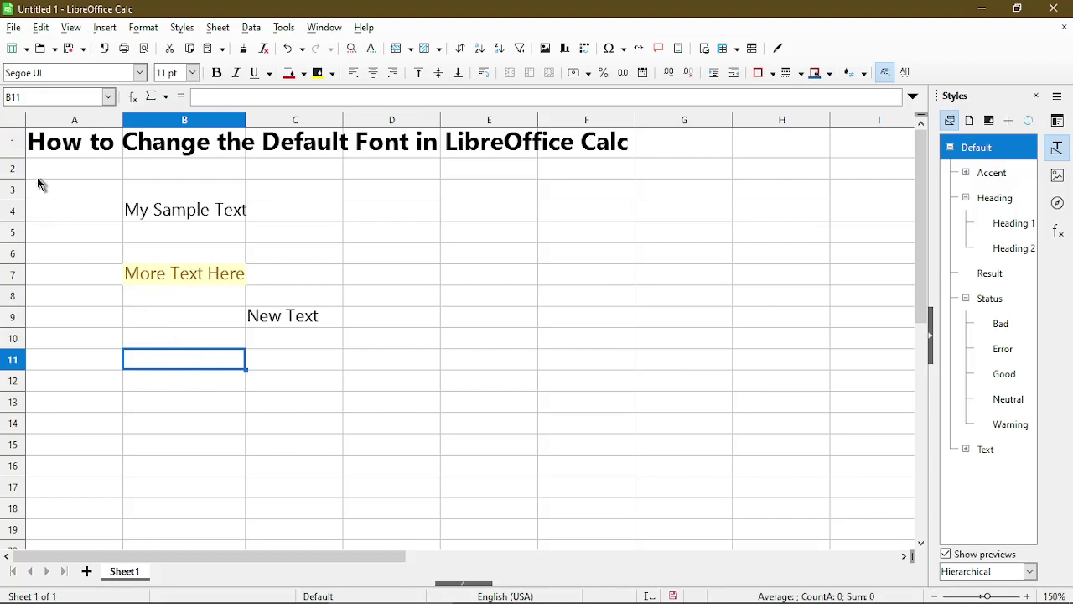
- Delete rows 1 through 13 to clear the title and all sample text from the sheet
click(13, 147)
drag(13, 147, 62, 395)
right_click(185, 366)
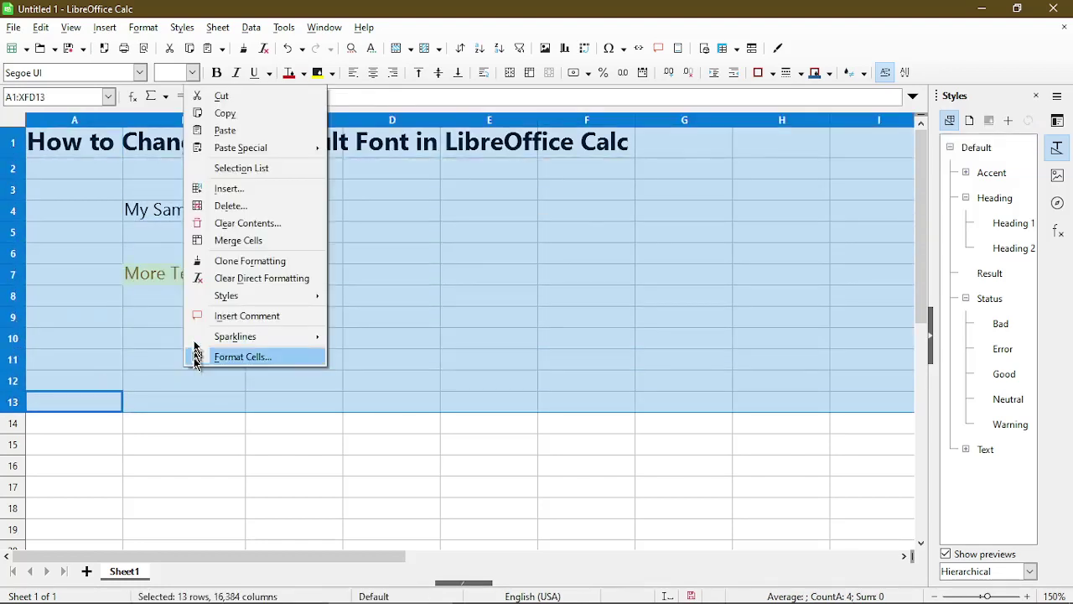
click(229, 206)
click(122, 186)
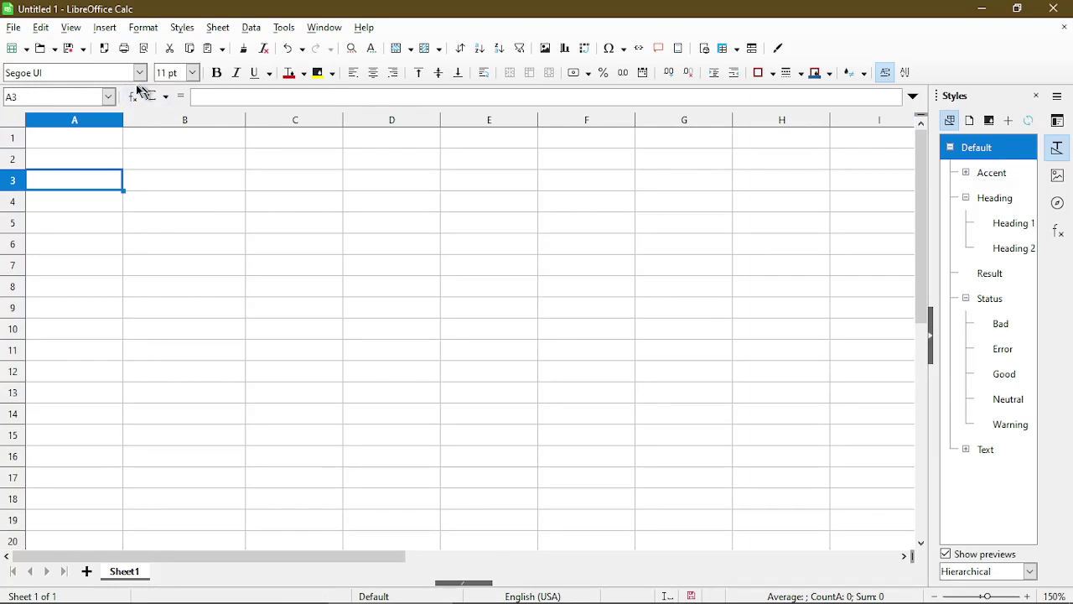
- Save the blank spreadsheet as the default template "MySegoeTemplate" in the My Templates category, overwriting the existing template of that name
click(13, 29)
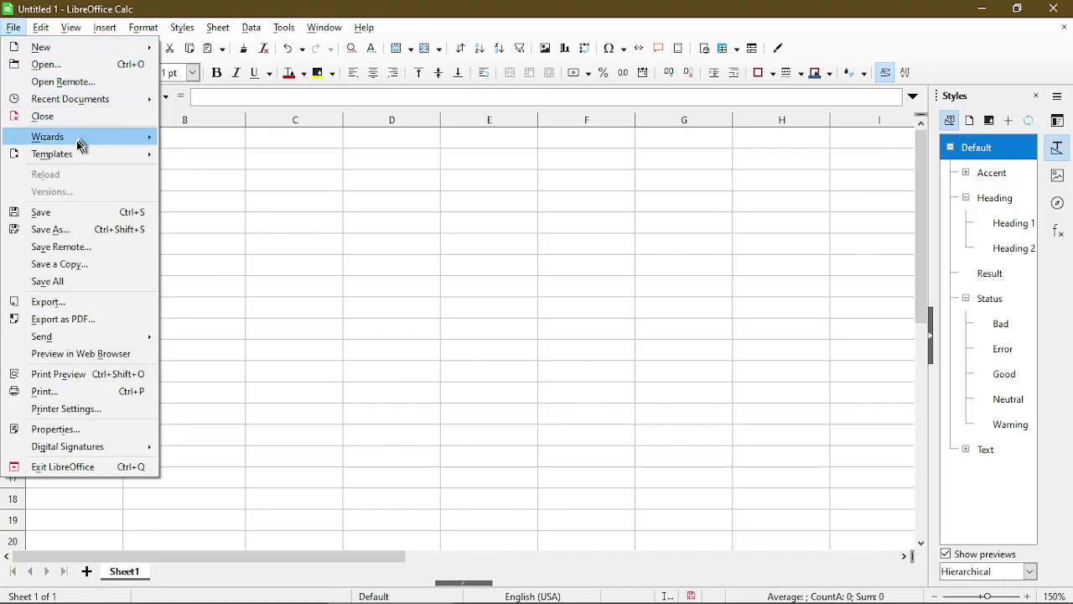
mouse_move(151, 159)
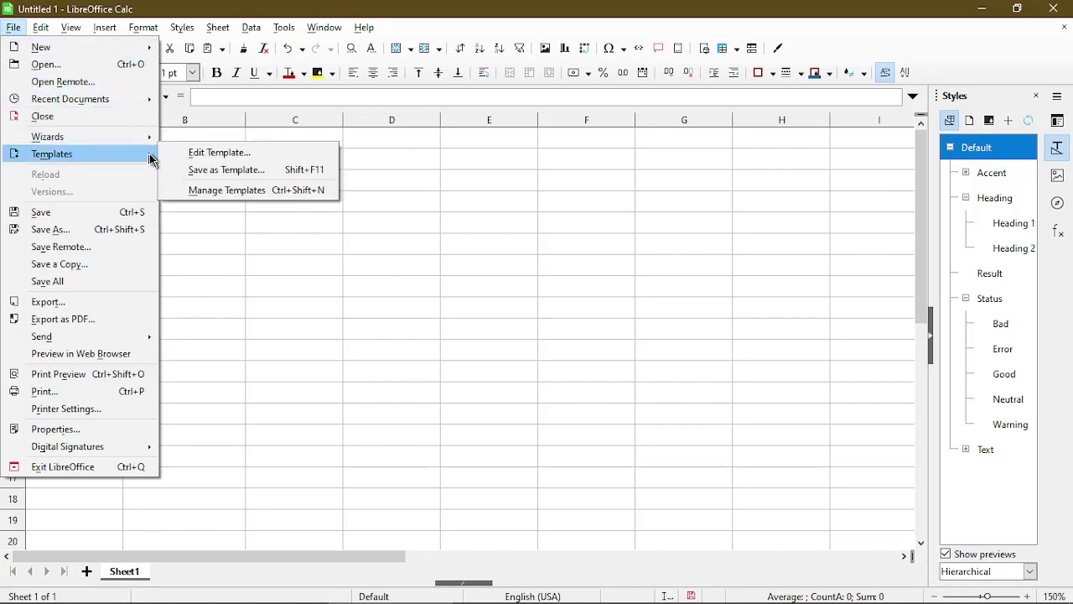
click(216, 174)
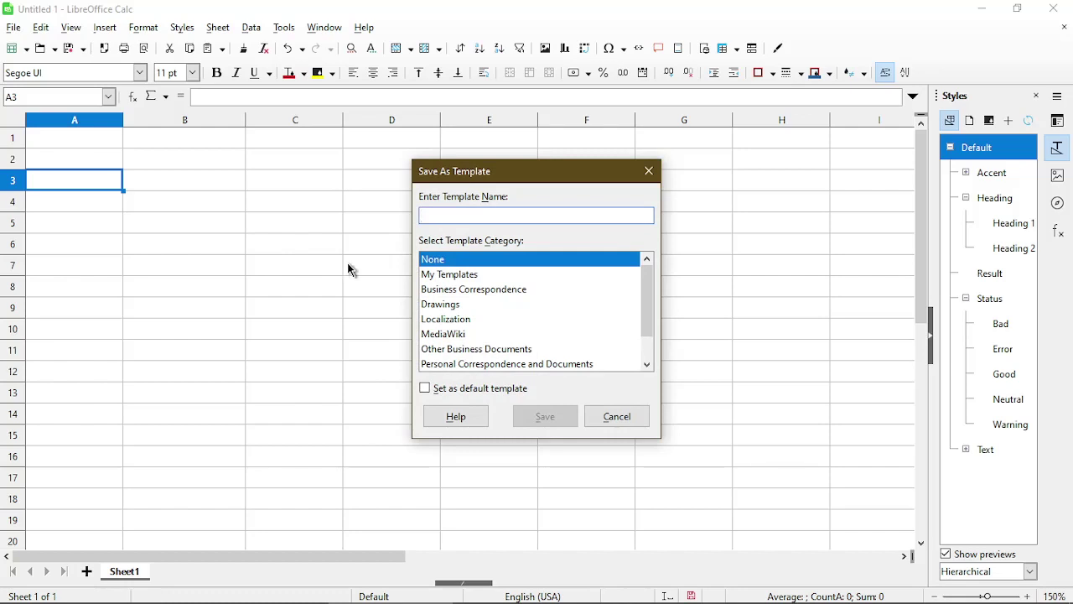
text(MySegoeTemplate)
click(466, 279)
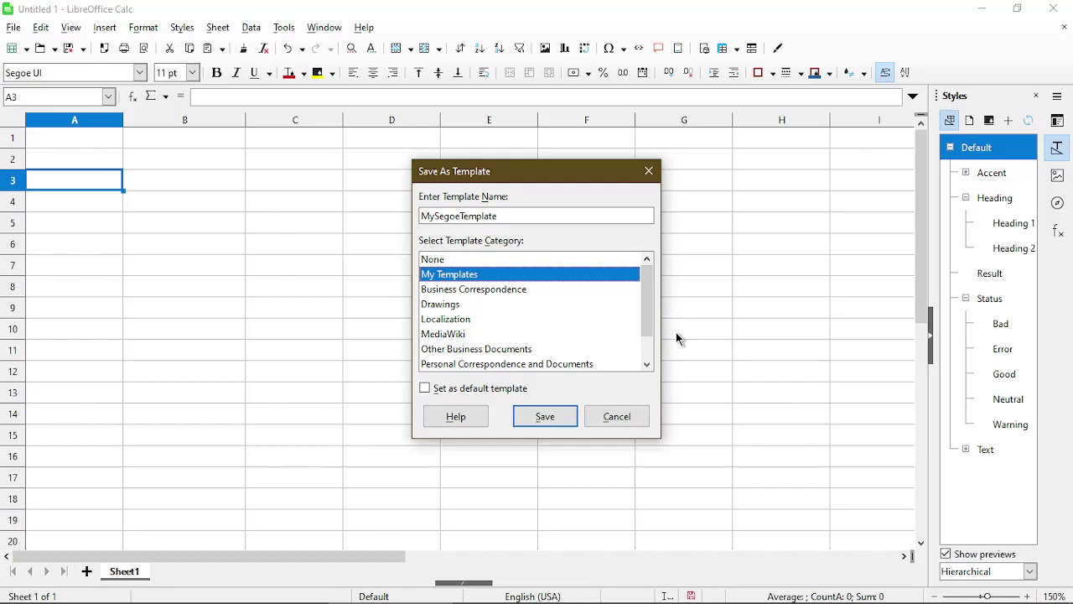
click(475, 391)
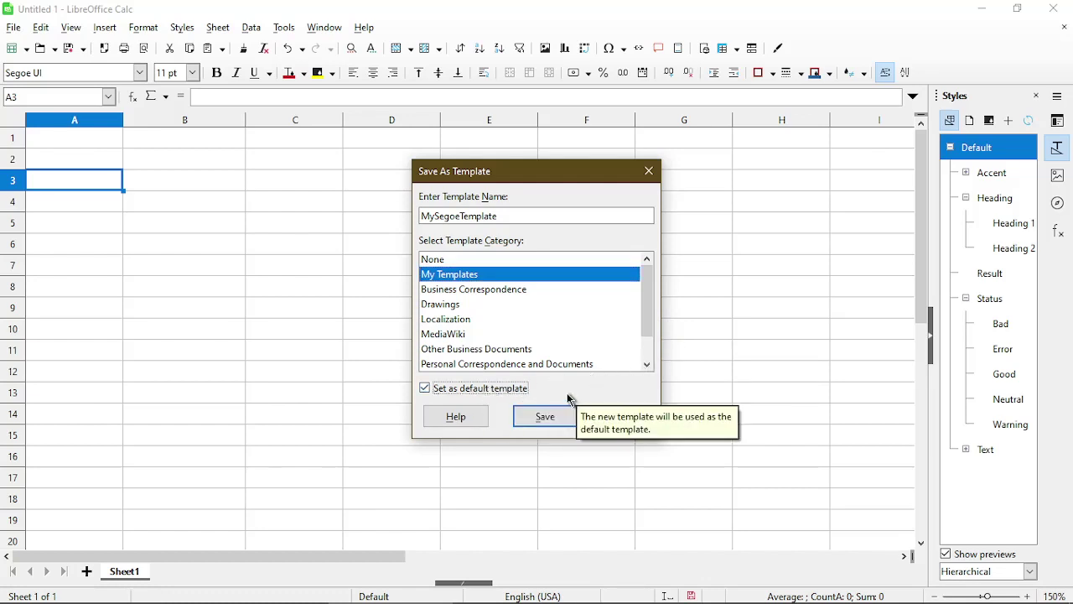
click(544, 417)
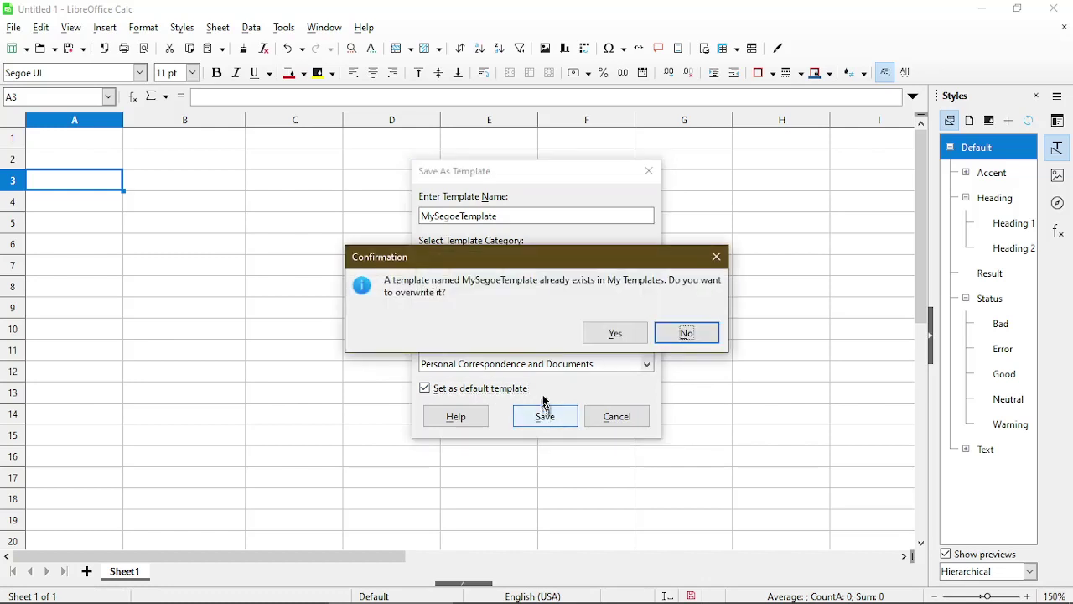
click(593, 333)
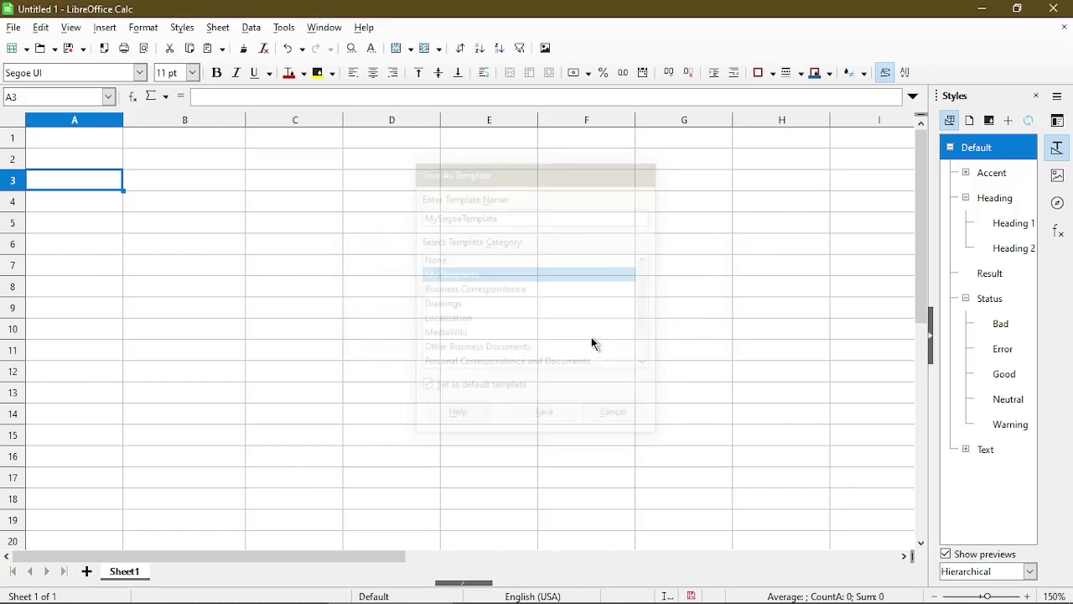
- Create a new spreadsheet from the default template and enter "Segoe UI" in cell B3
click(12, 27)
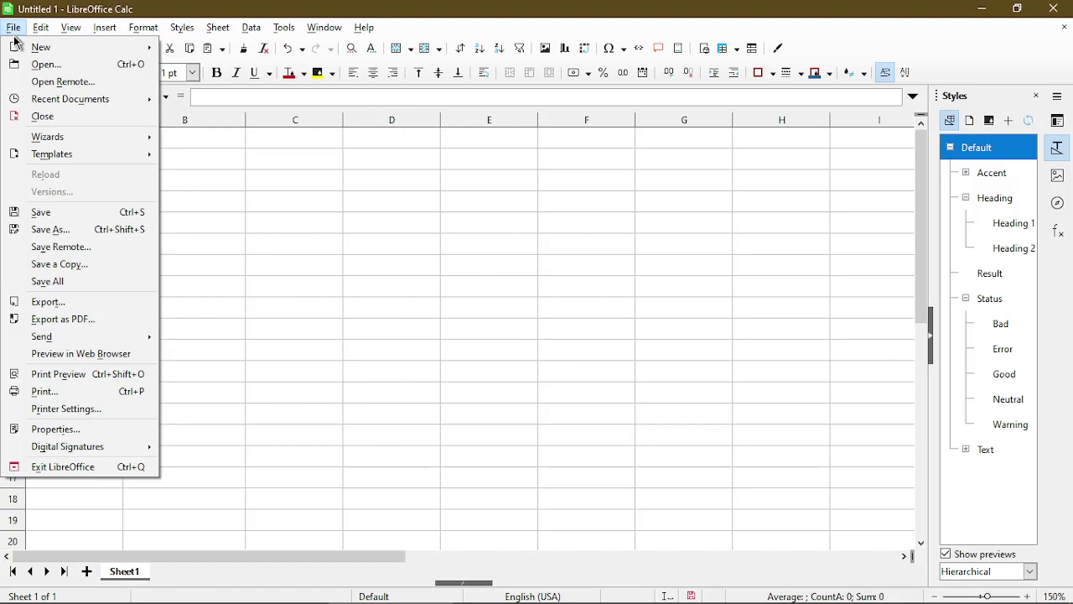
mouse_move(68, 50)
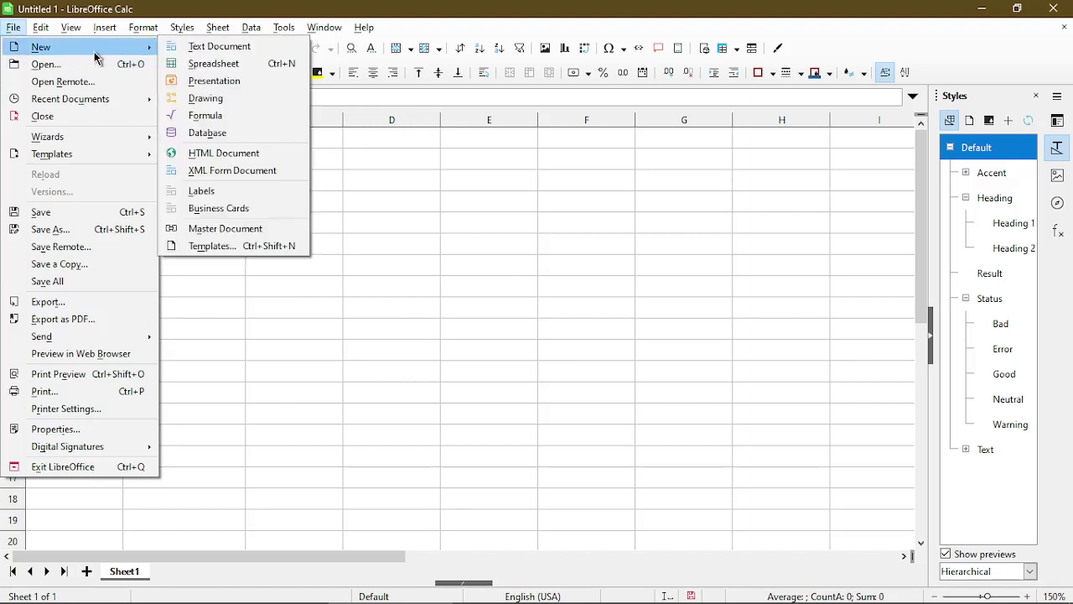
click(204, 63)
click(161, 188)
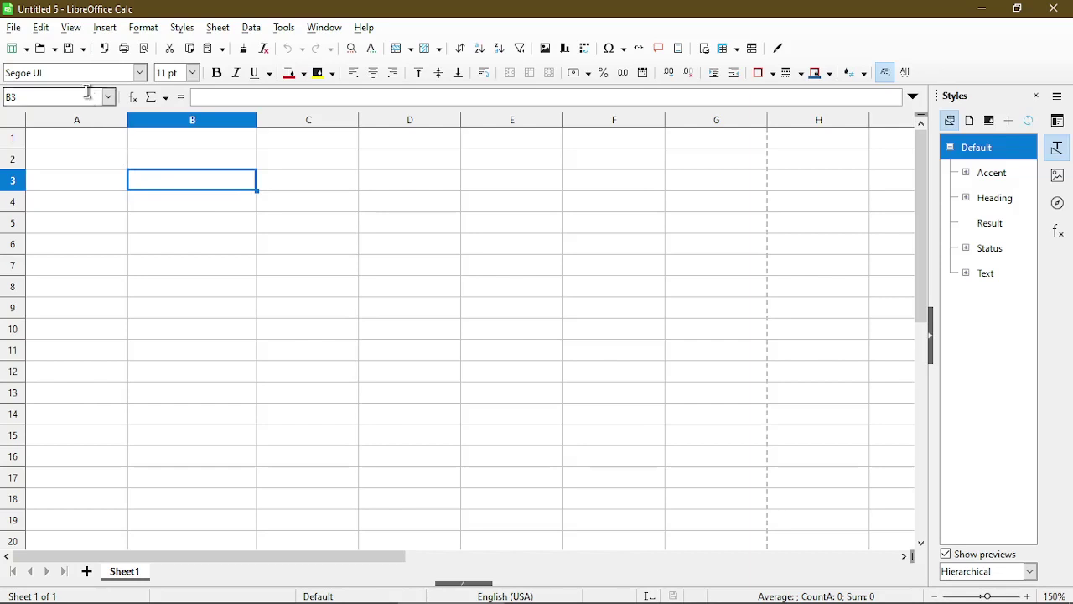
text(Segoe UI)
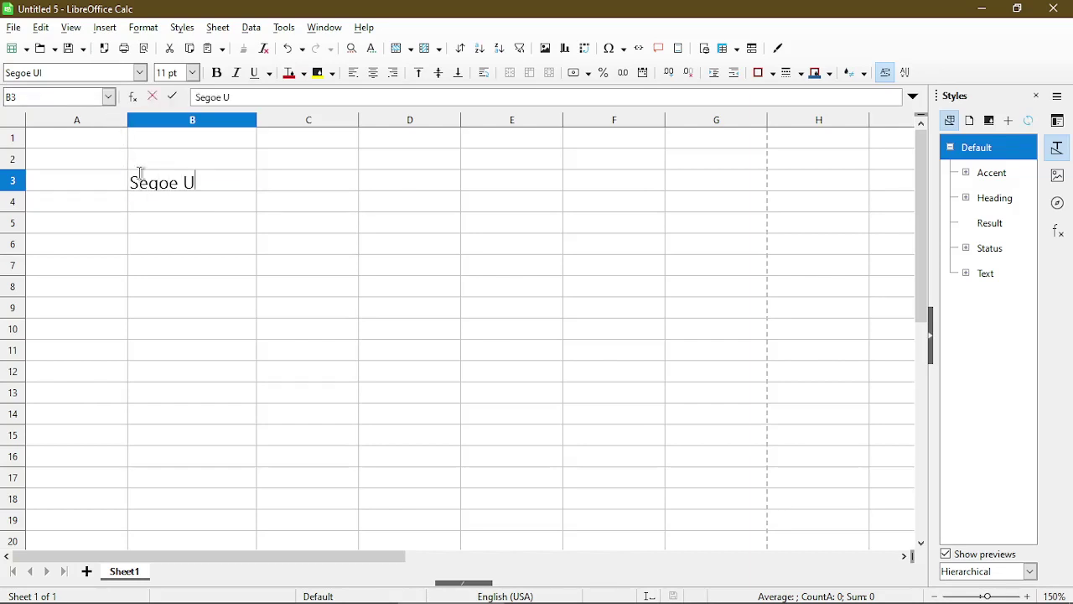
key(Return)
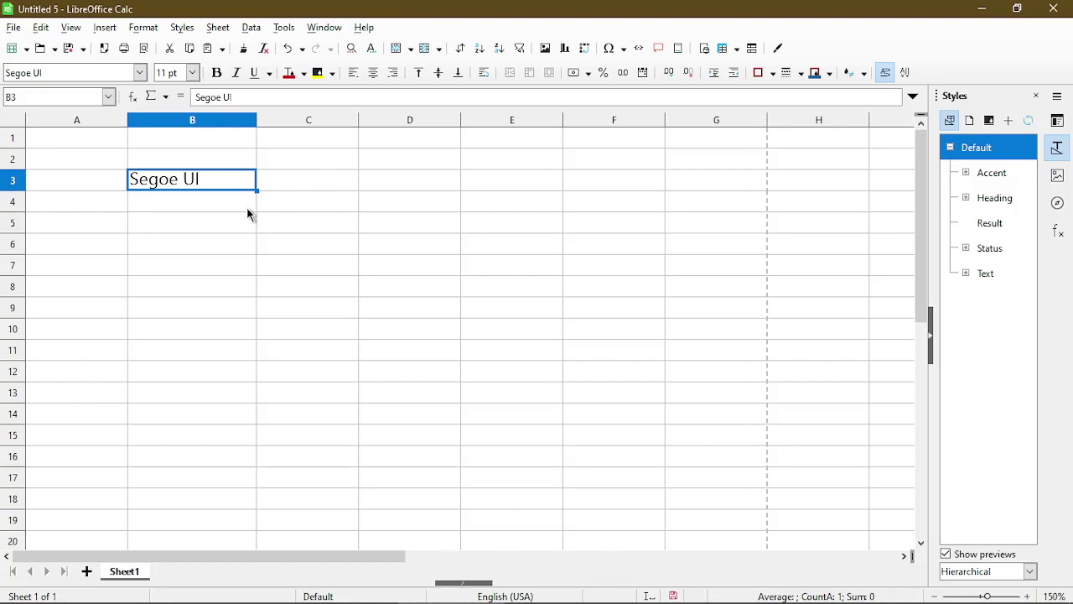
- Open the template manager and reset the default spreadsheet template, so MySegoeTemplate is no longer the default
click(13, 30)
mouse_move(82, 154)
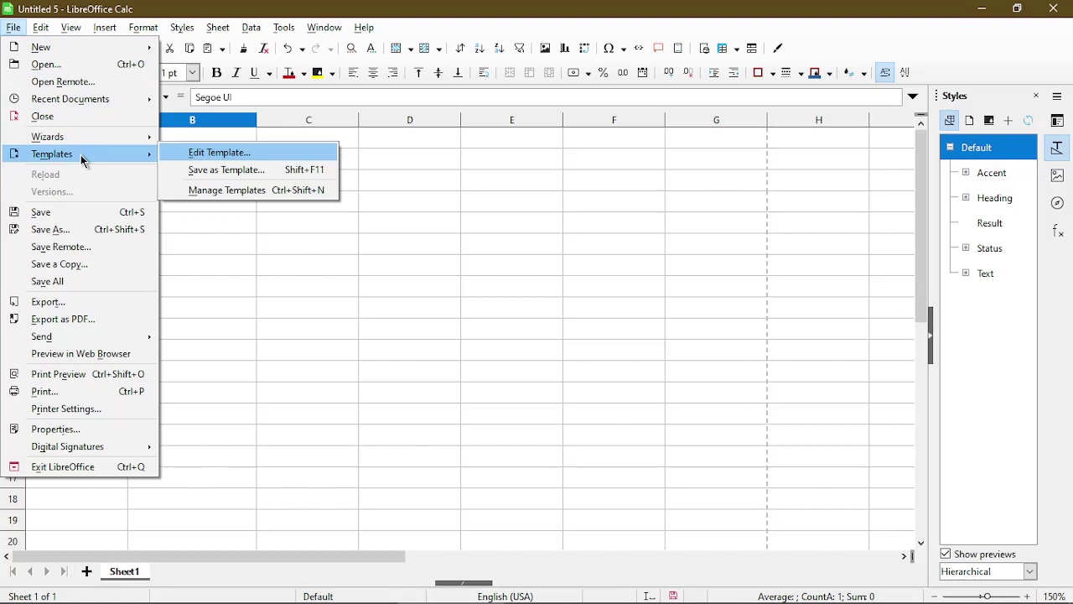
click(202, 190)
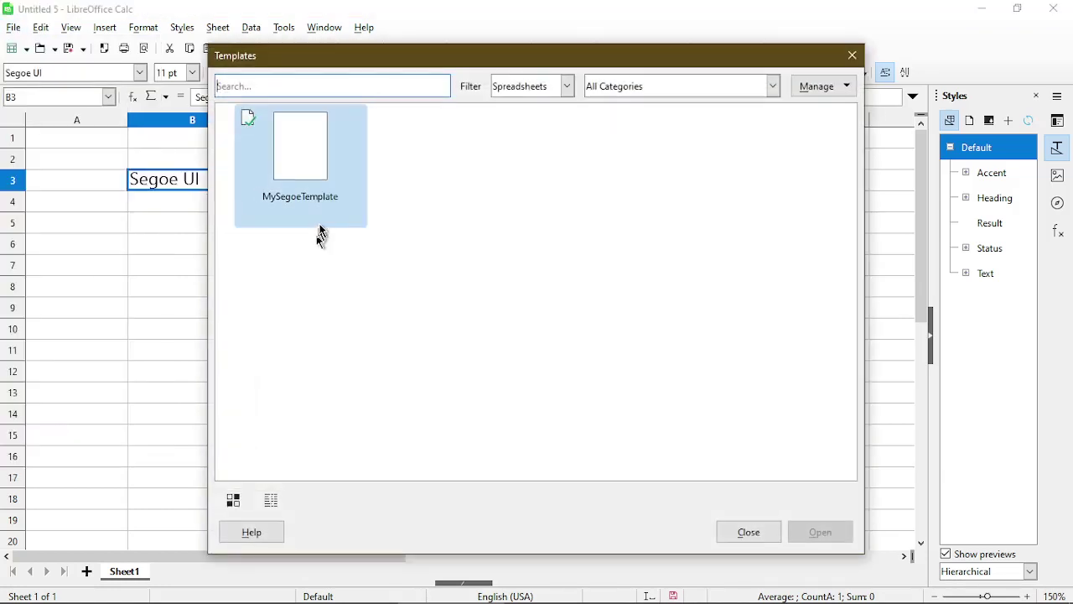
click(326, 184)
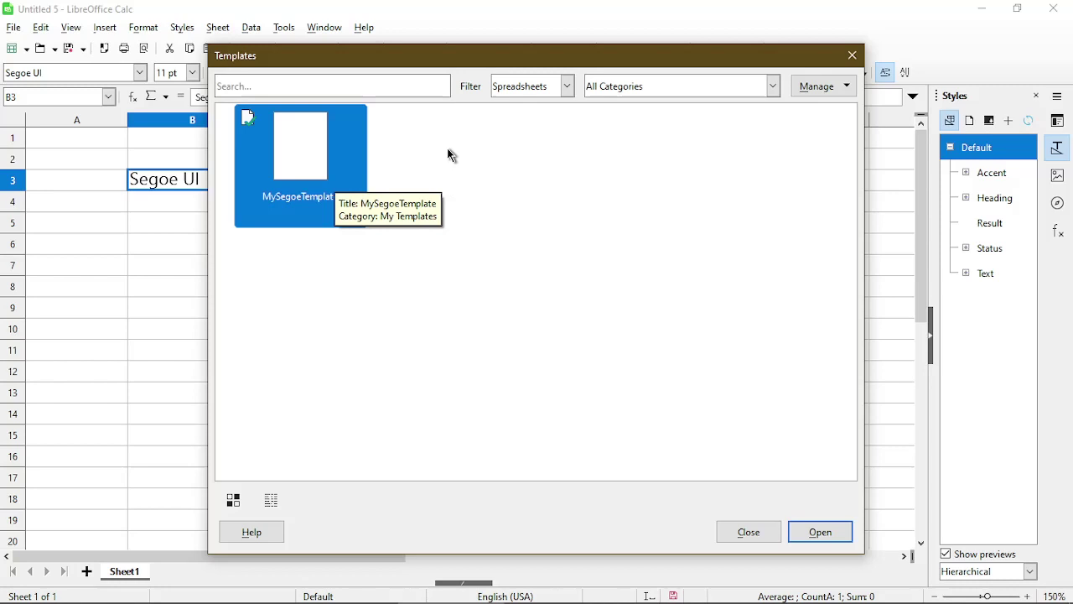
click(844, 88)
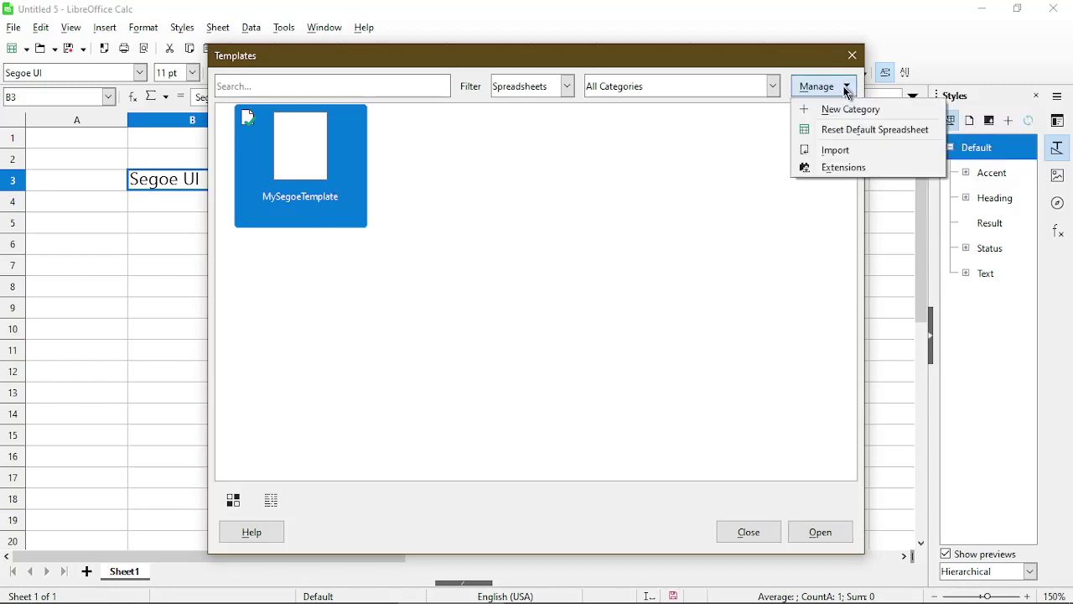
click(826, 141)
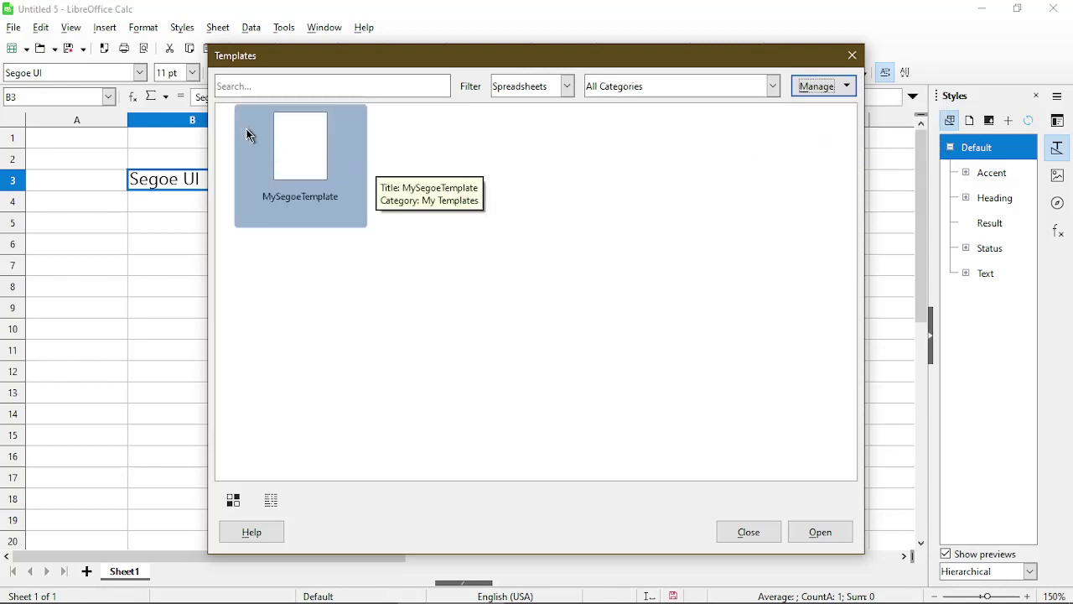
- Delete MySegoeTemplate from the template manager, confirm the deletion and close the manager
click(309, 184)
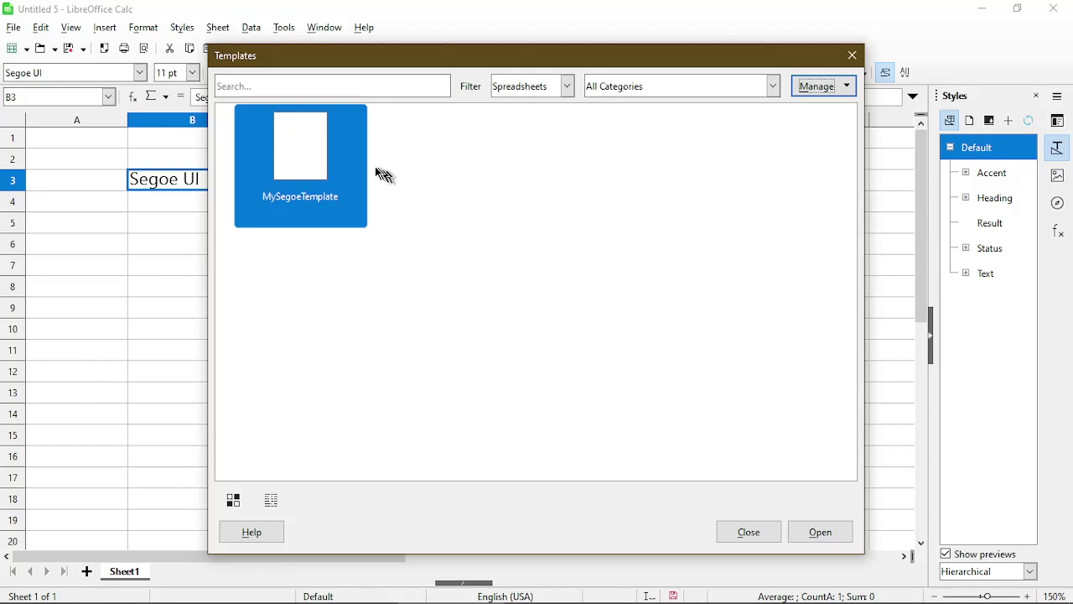
right_click(312, 163)
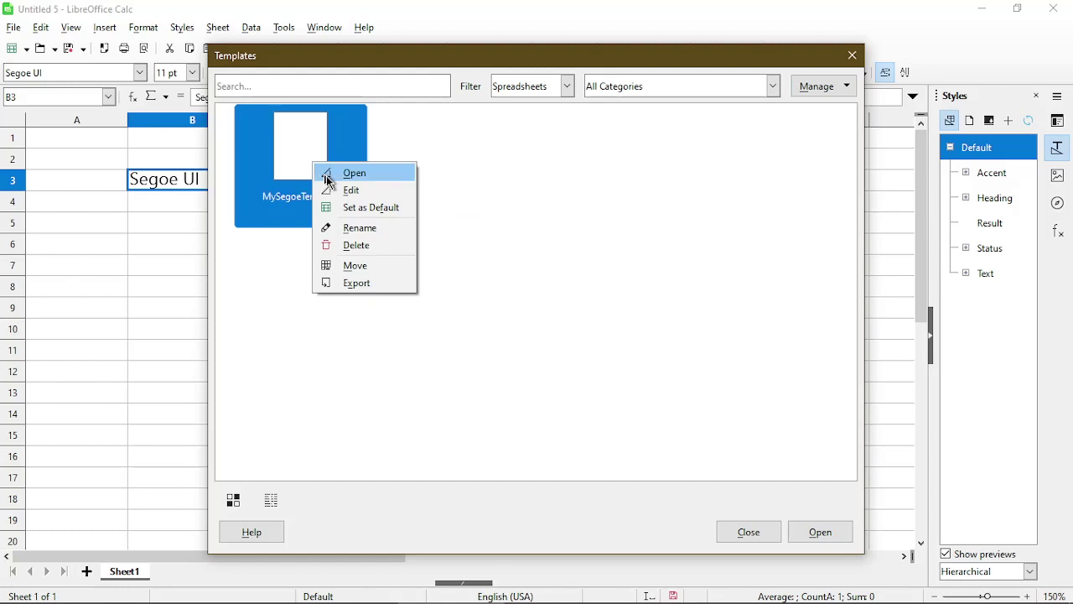
click(352, 245)
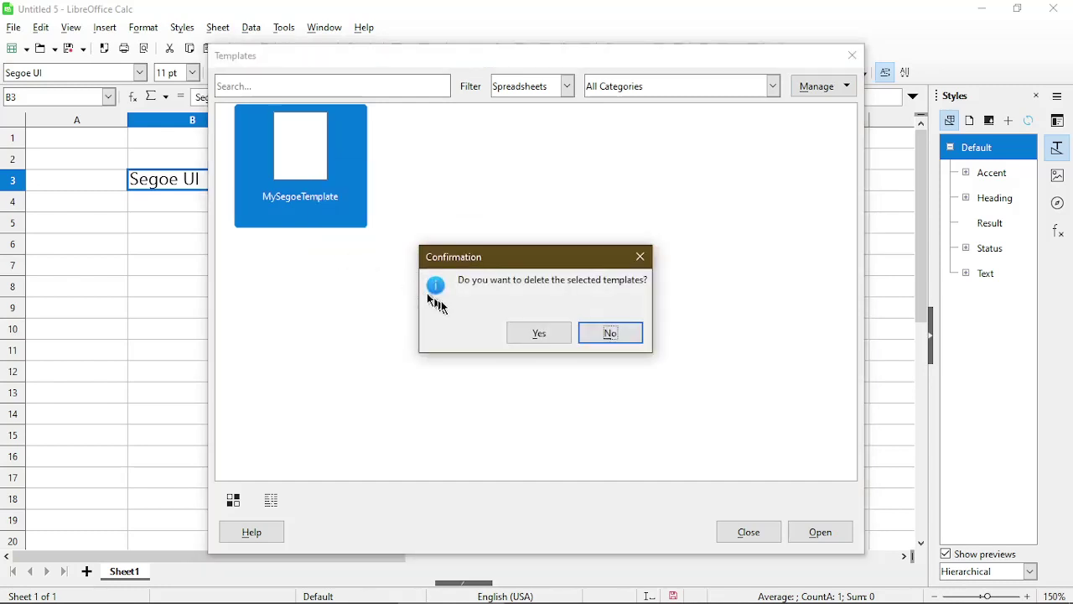
click(539, 333)
click(743, 532)
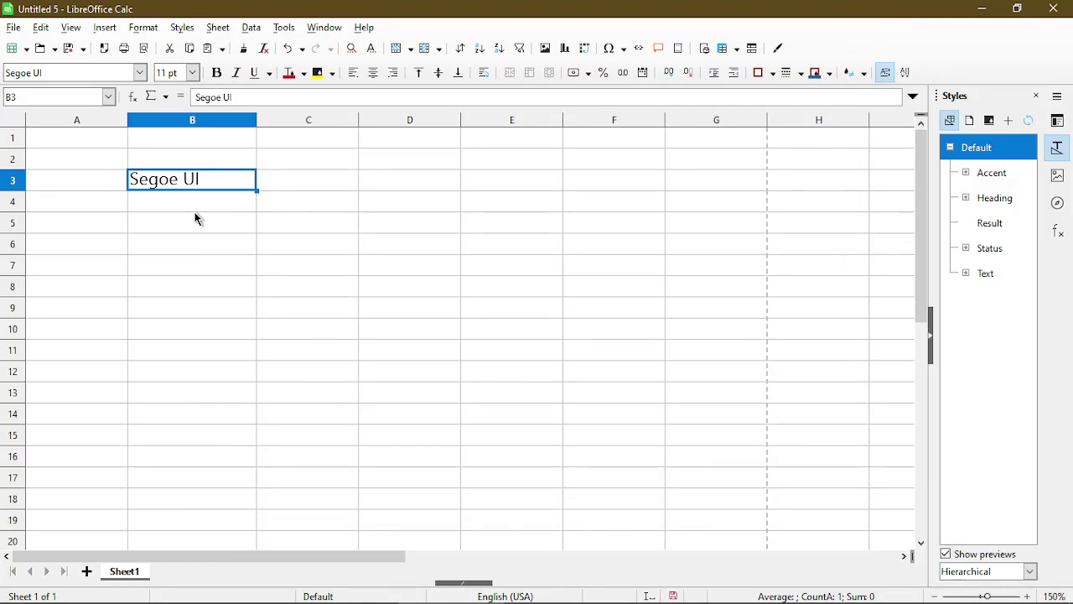
- Create another new spreadsheet and select cell B4 to check its default font and size
click(14, 30)
mouse_move(84, 48)
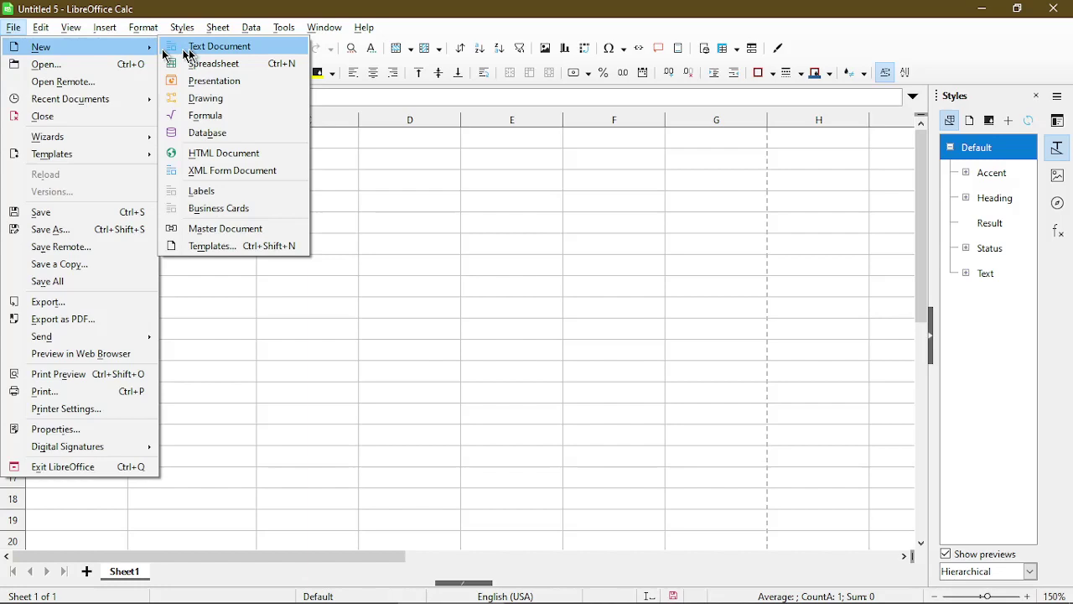
click(201, 68)
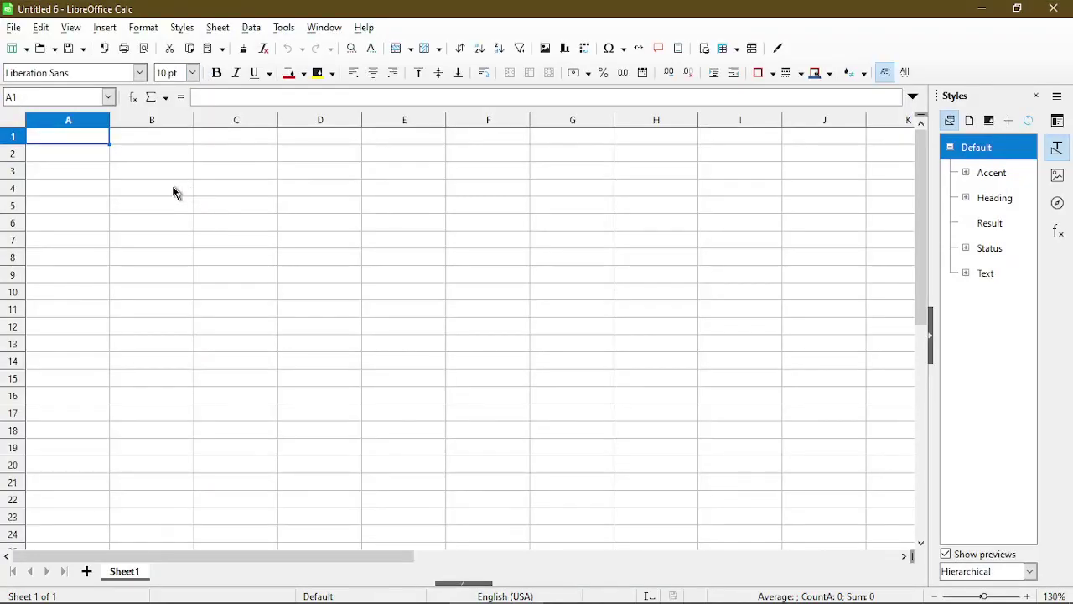
click(173, 188)
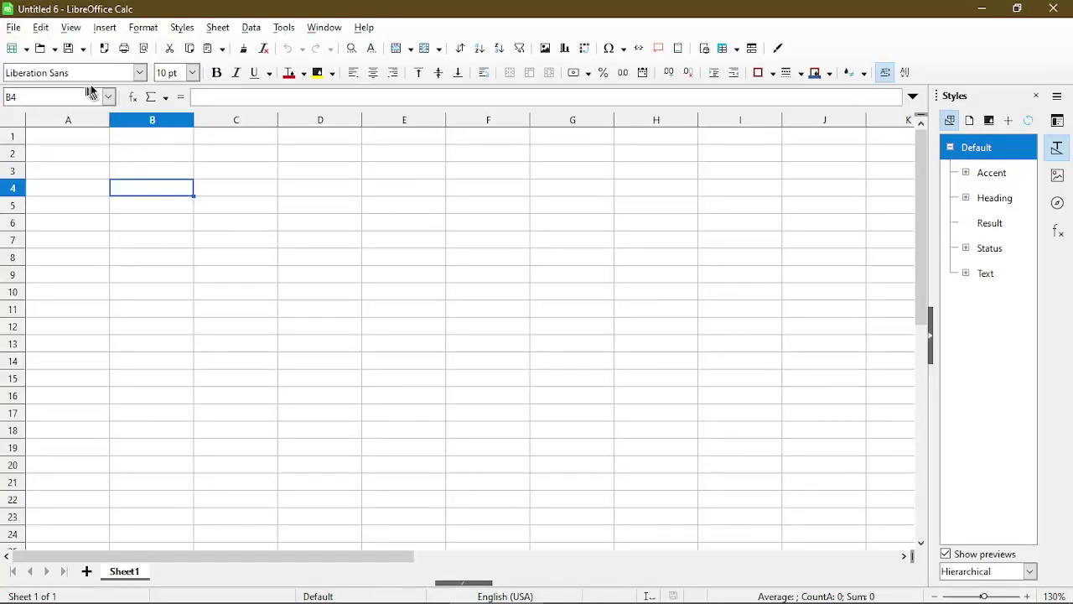